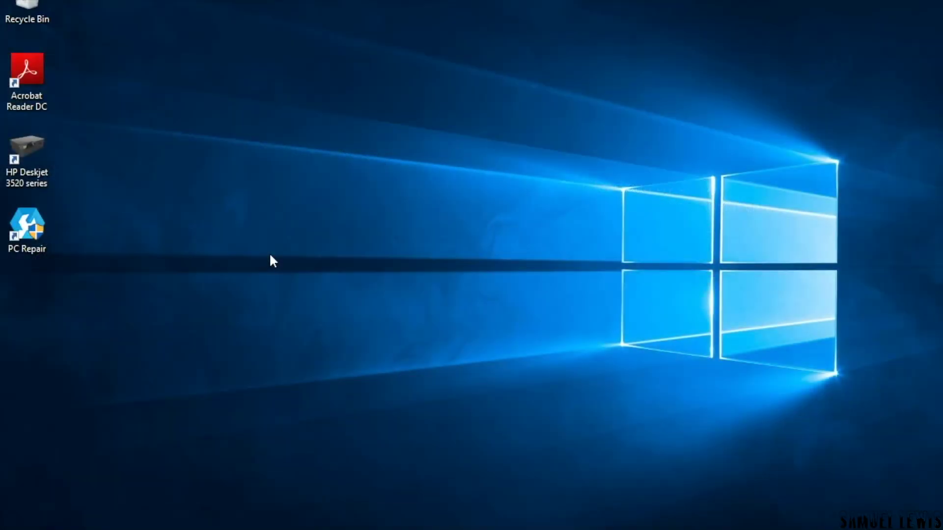
Launch PC Repair, check the Battery and Speed boost status, and go to Scan
double_click(31, 235)
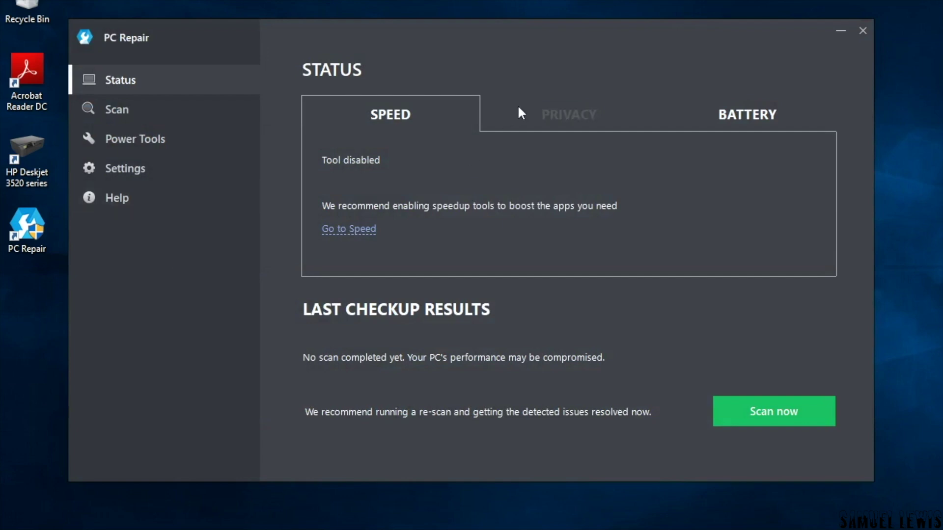
click(731, 105)
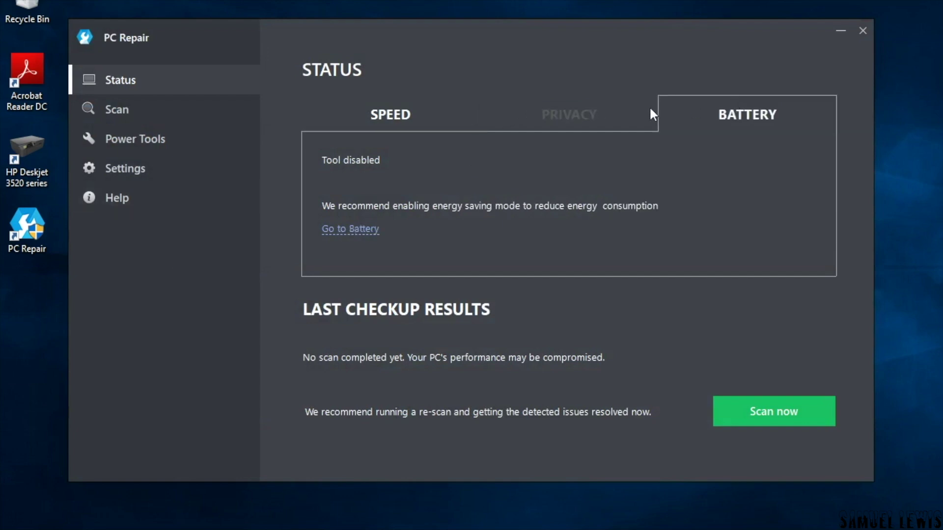
click(401, 115)
click(197, 118)
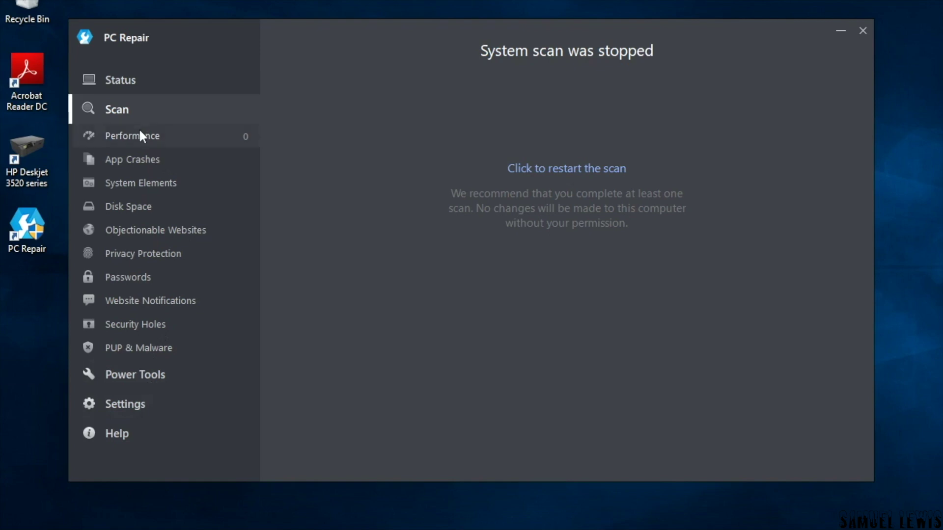
Restart the stopped system scan and let it finish, finding 1862 items
click(559, 170)
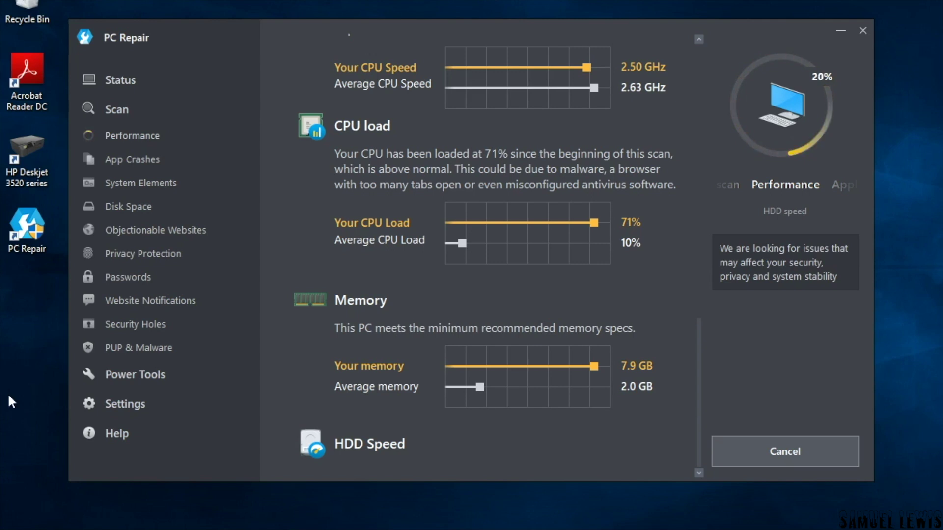
right_click(779, 518)
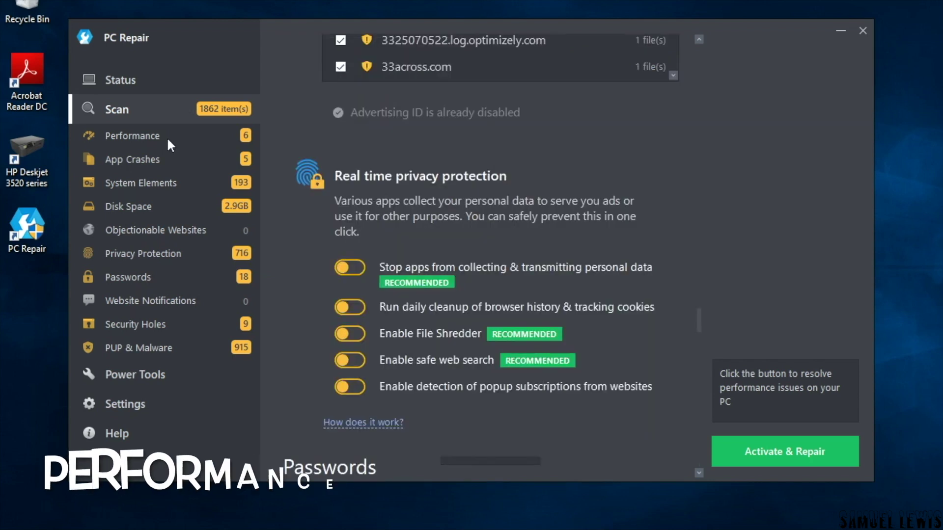
Review the Performance results down to the Application Crashes system-log errors
click(135, 141)
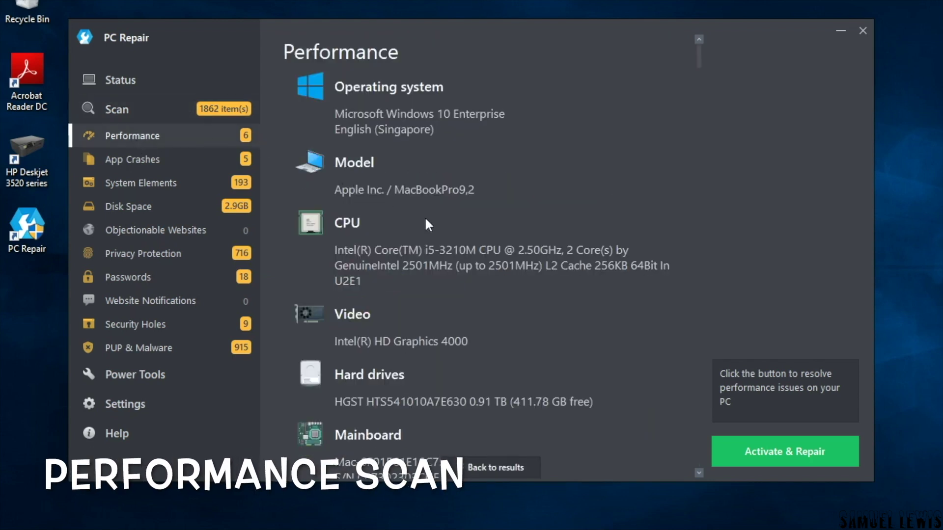
scroll(559, 134, down, 7)
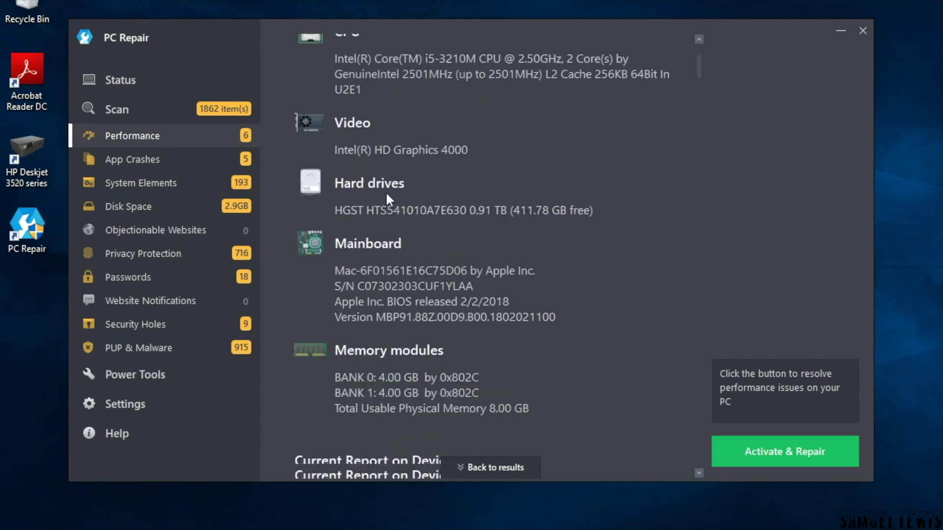
drag(698, 75, 679, 330)
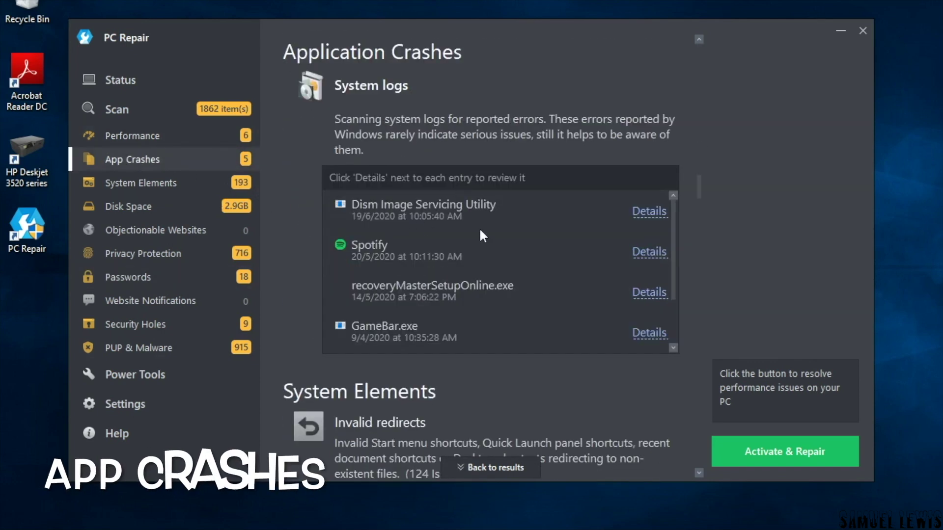
mouse_move(673, 198)
mouse_down()
mouse_move(676, 281)
mouse_move(684, 185)
mouse_up()
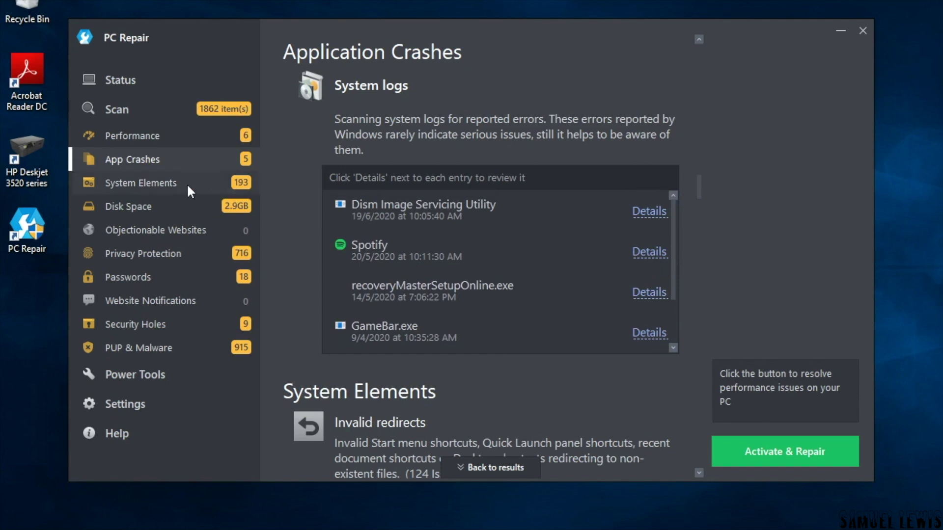
Open the System Elements results and view details of the 30 Installed Software issues
click(164, 186)
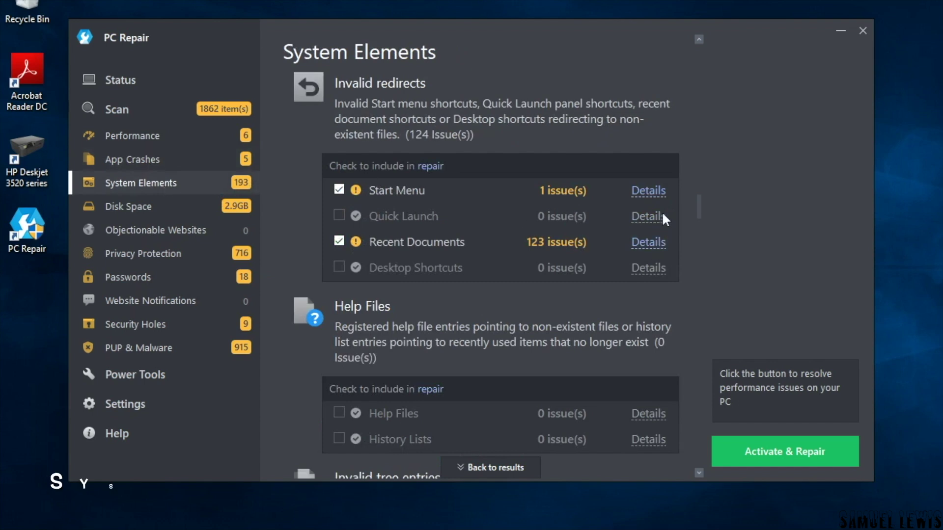
drag(698, 201, 701, 226)
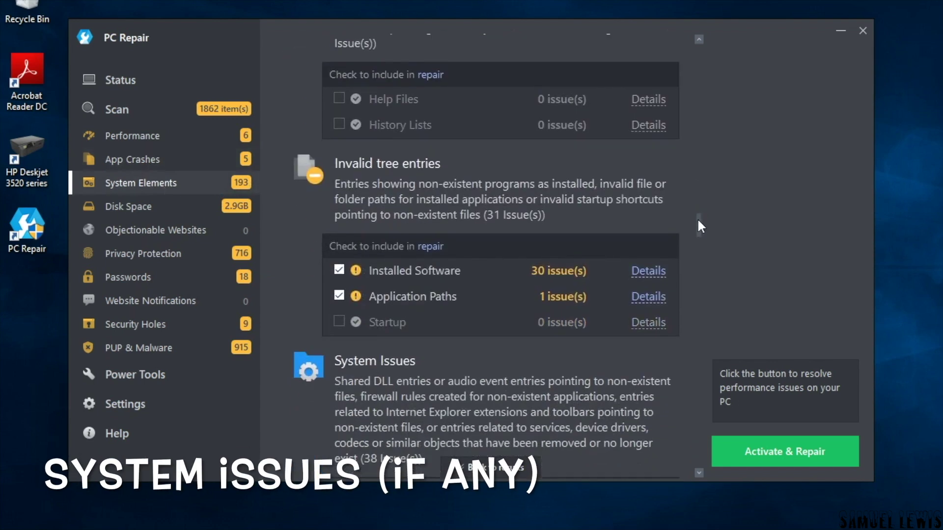
click(636, 270)
Scroll through Disk Space and Privacy Protection to the end of the 711 tracking cookies
scroll(625, 203, down, 10)
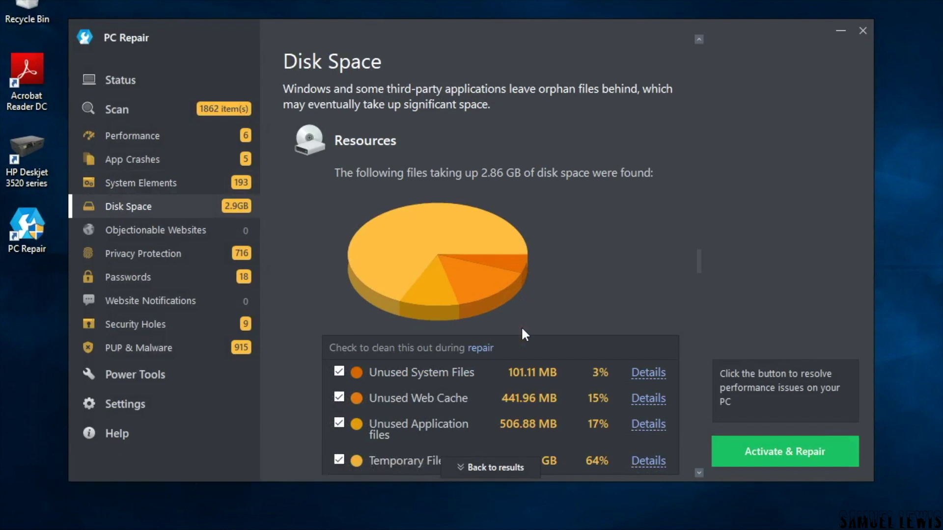
scroll(522, 330, down, 6)
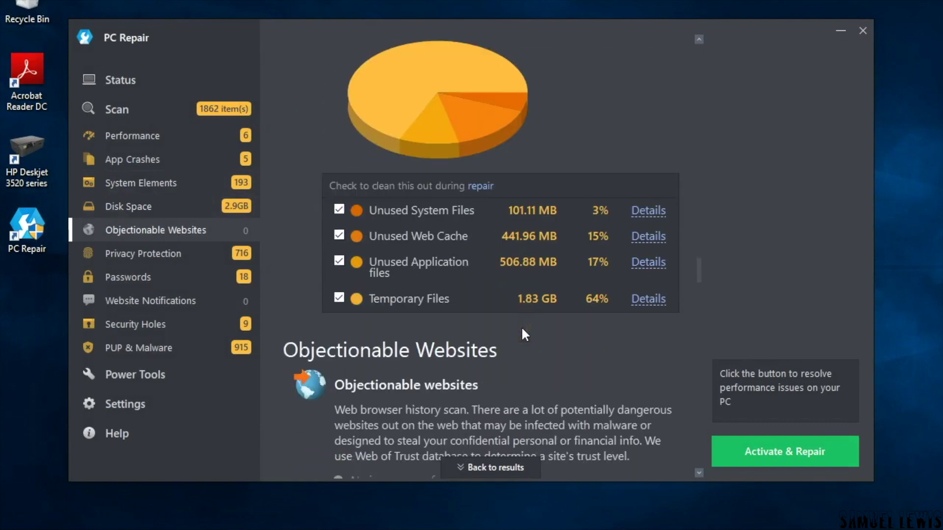
scroll(484, 299, down, 6)
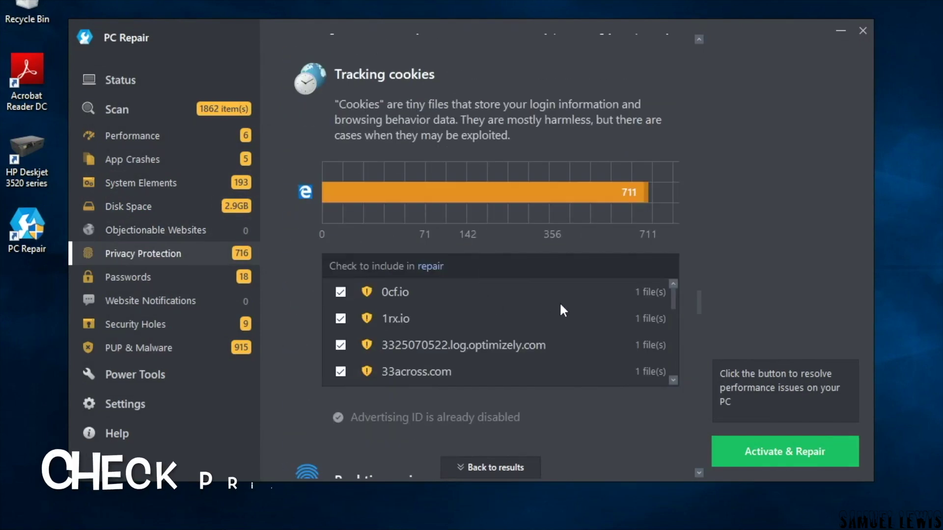
drag(673, 296, 673, 369)
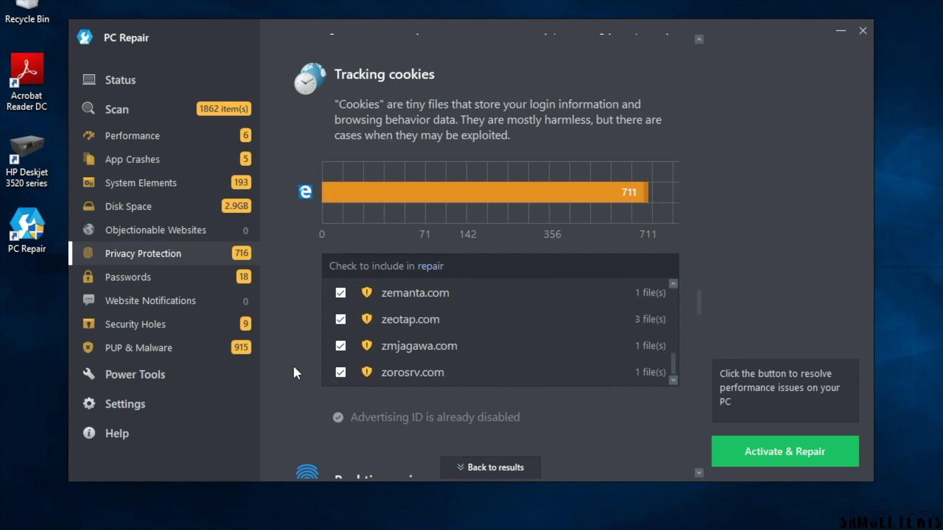
Scroll past the three unwanted programs to the summary showing 1862 items and 2.9 GB
scroll(293, 365, down, 10)
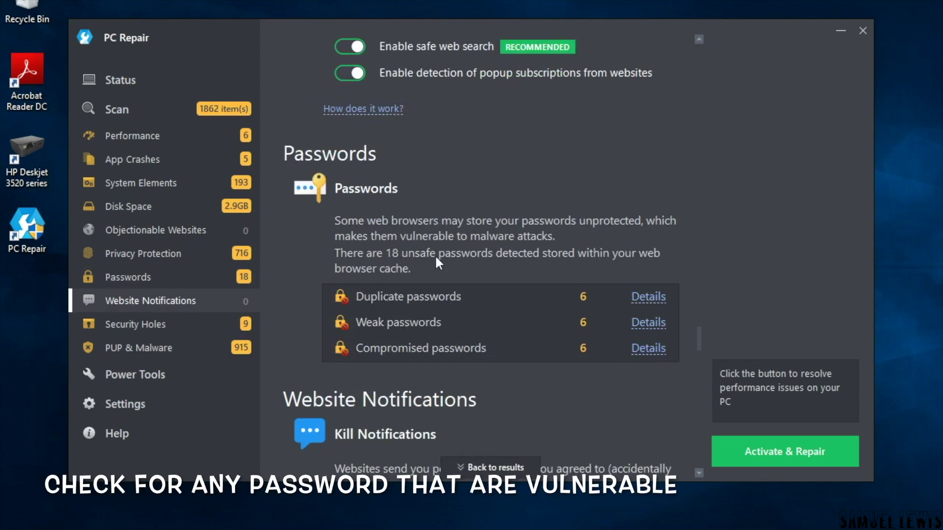
scroll(441, 270, down, 5)
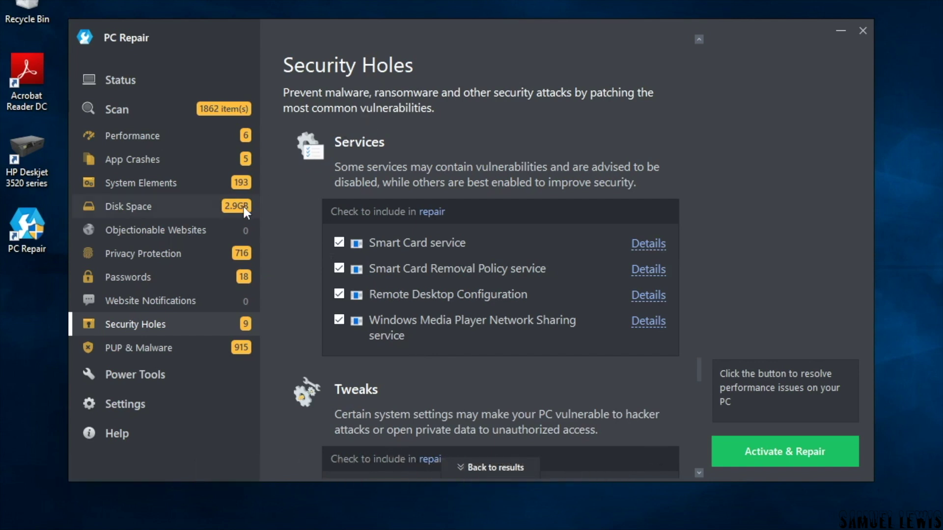
scroll(614, 301, down, 10)
scroll(614, 300, up, 3)
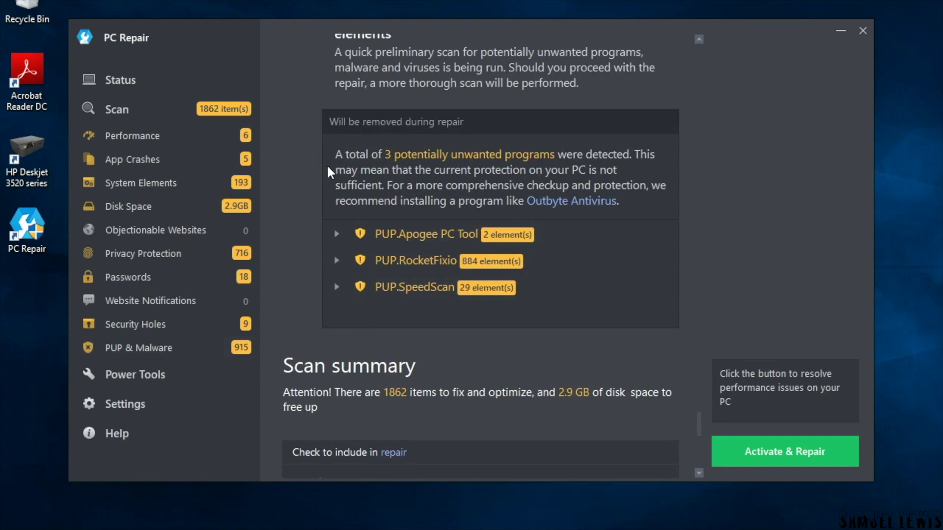
scroll(491, 347, down, 10)
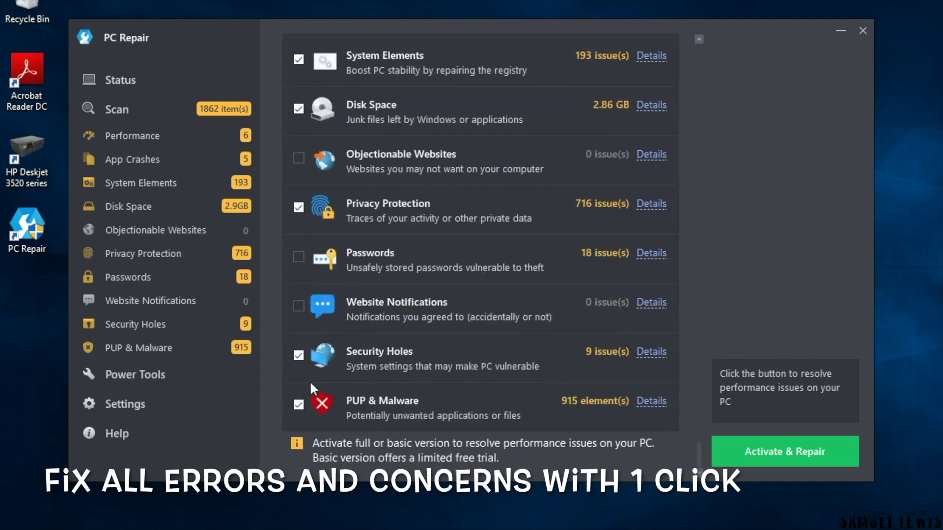
Start repairing all checked scan issues with Activate & Repair
scroll(298, 341, up, 3)
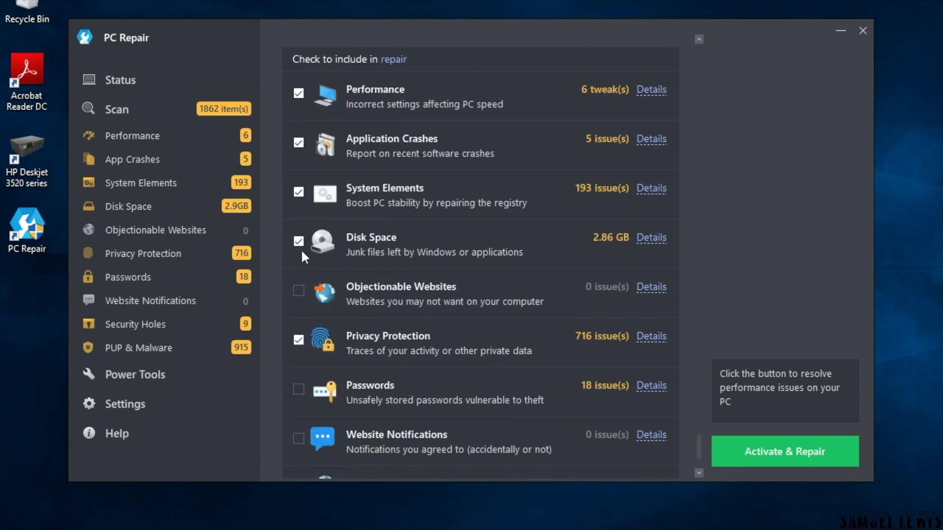
click(785, 451)
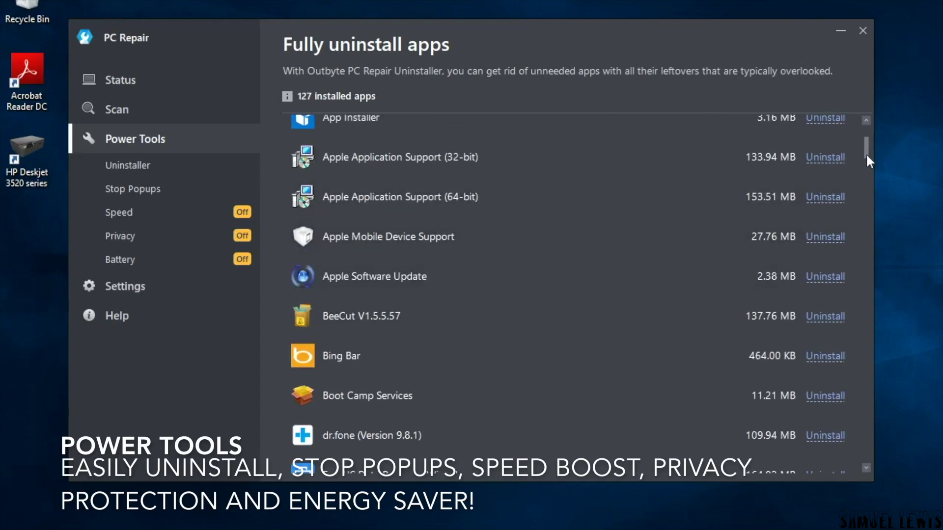
Uninstall BeeCut and confirm its removal, leaving 125 installed apps
drag(867, 156, 819, 102)
scroll(640, 198, down, 4)
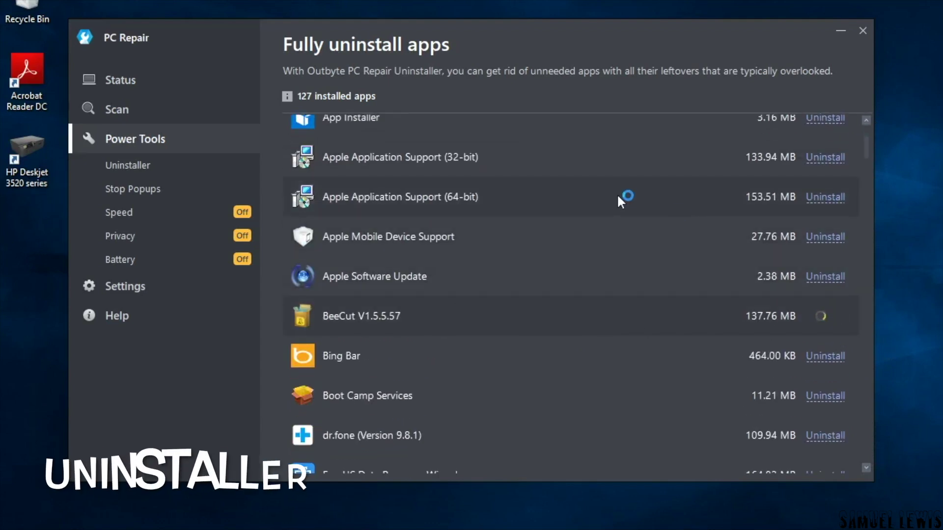
click(536, 311)
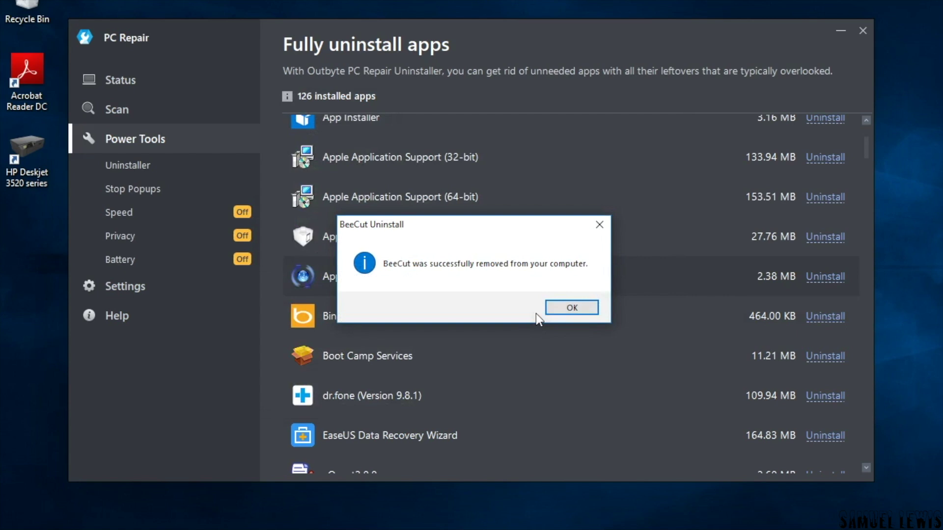
click(566, 308)
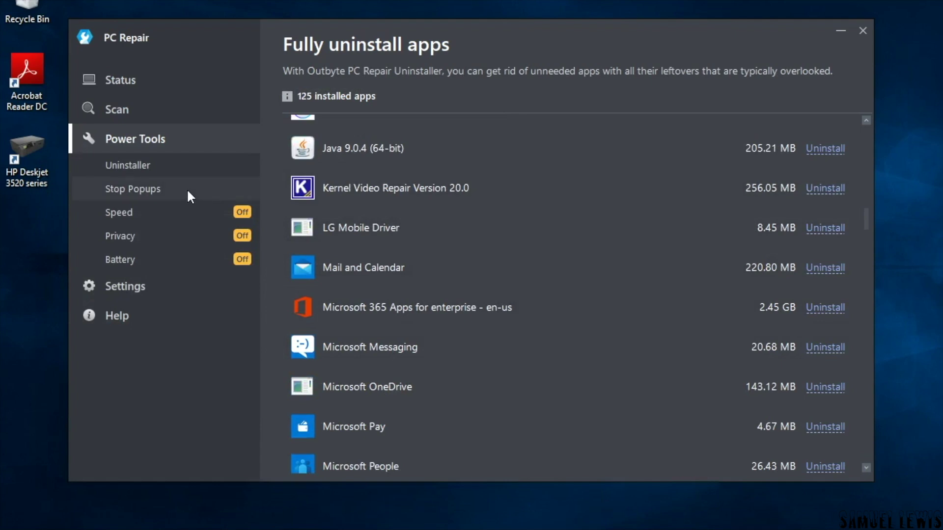
Enable and apply the web browser, Office/Outlook/Skype and games speed boosts
click(188, 191)
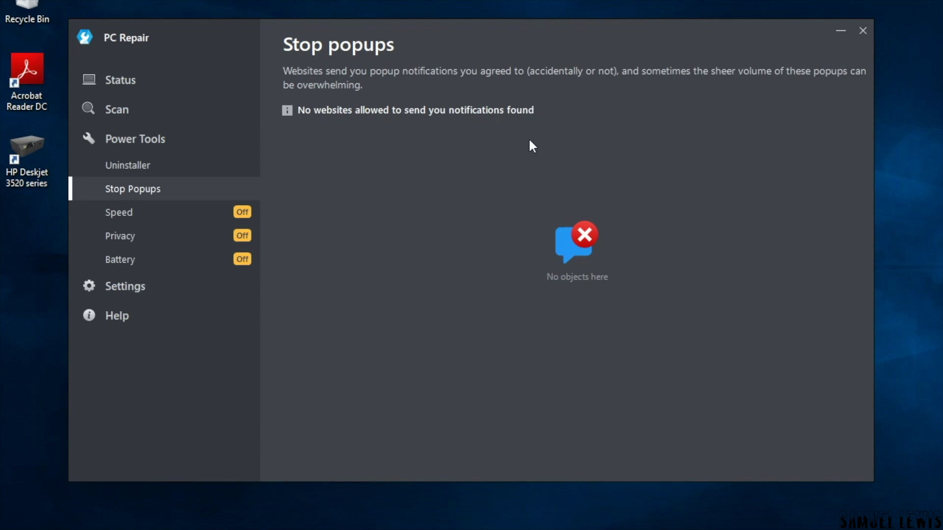
click(229, 213)
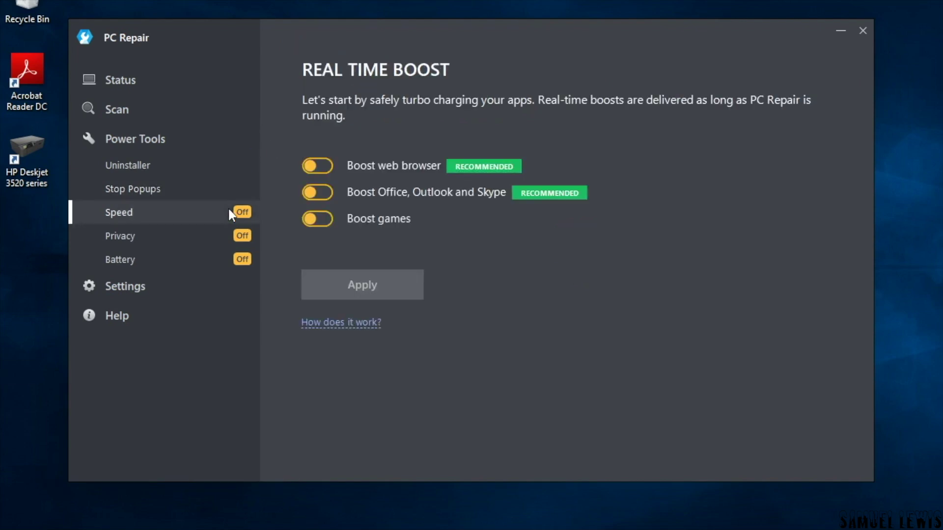
click(317, 167)
click(316, 192)
click(317, 219)
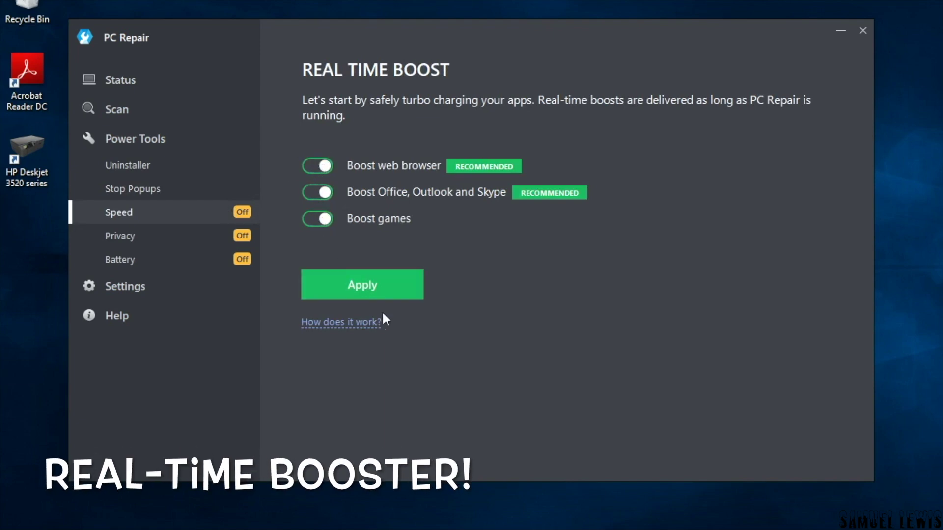
click(382, 296)
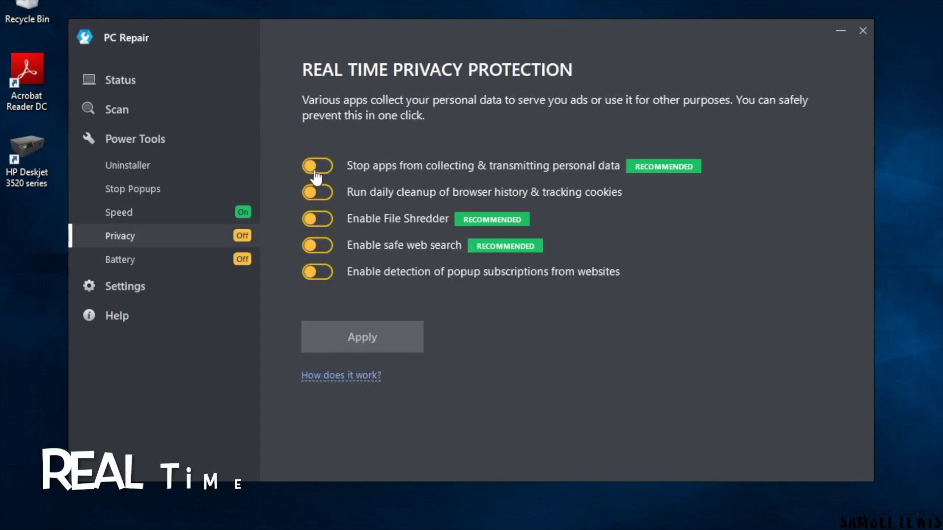
Enable data-collection blocking, daily browser cleanup, File Shredder, safe search and popup-subscription detection, then apply
click(316, 166)
click(317, 192)
click(318, 219)
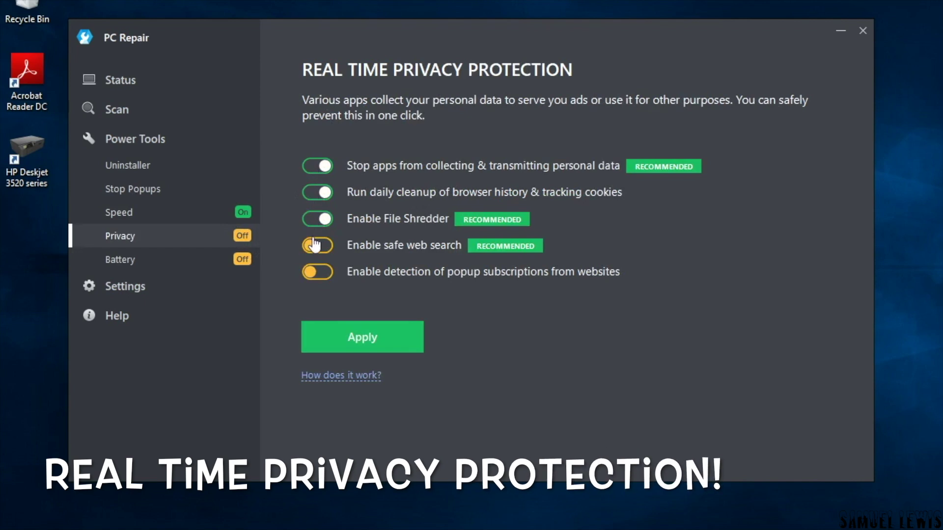
click(317, 245)
click(317, 272)
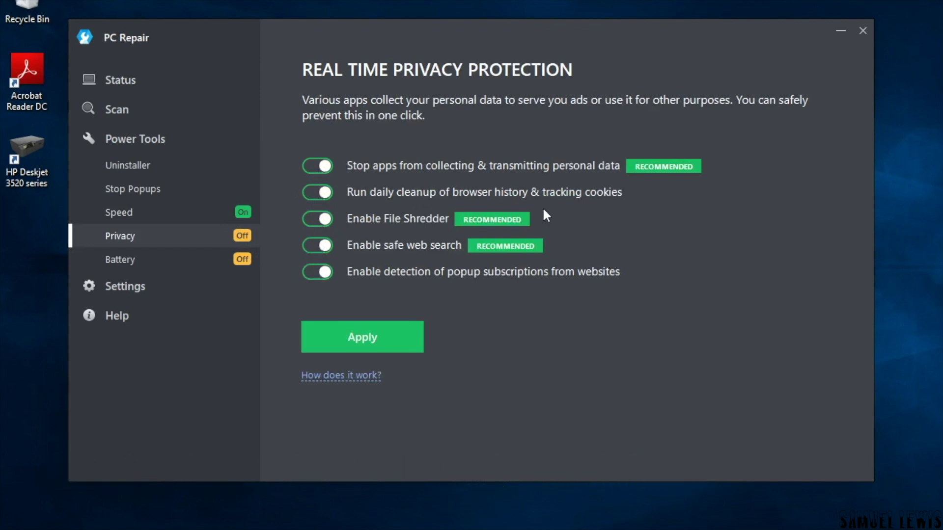
click(393, 338)
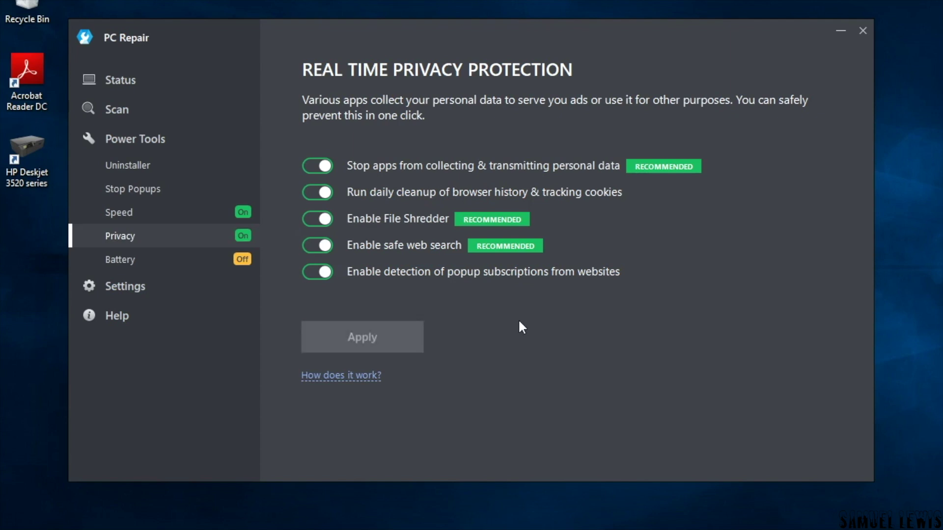
Turn on Aero disabling, power-hungry service pausing and energy saving mode on battery, and apply
click(247, 256)
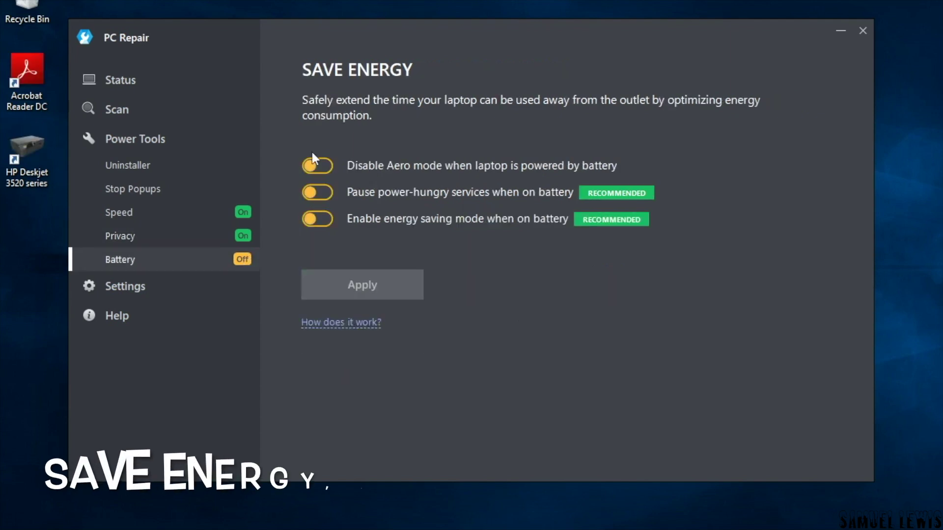
click(317, 166)
click(316, 192)
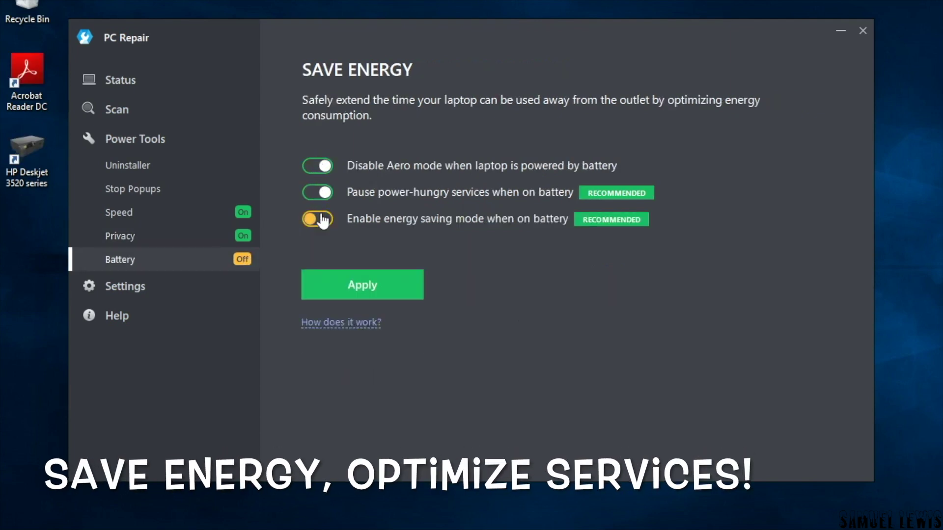
click(316, 218)
click(400, 280)
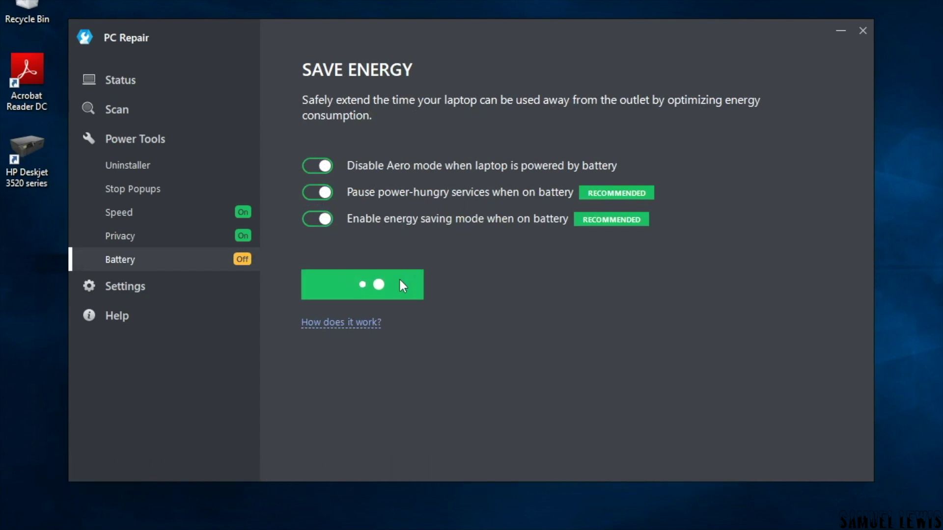